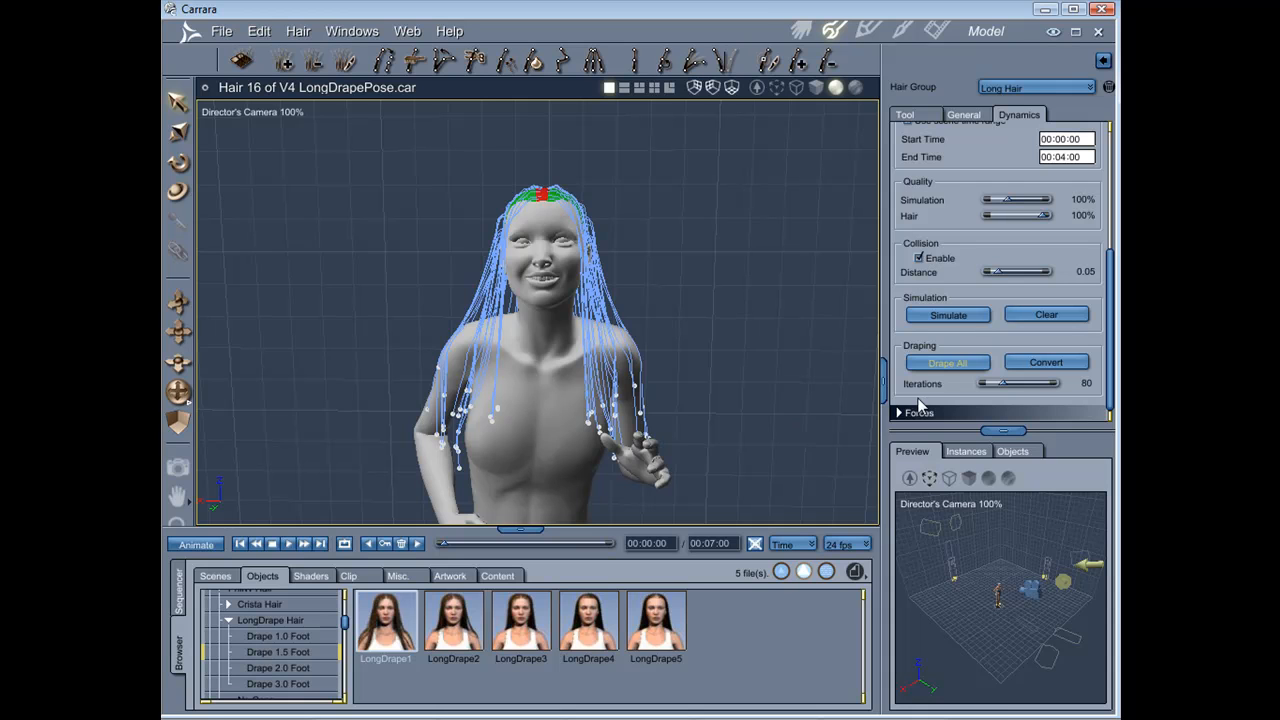
# Convert the draped result into the styled guide hairs of the Long Hair group.
pyautogui.click(1050, 363)
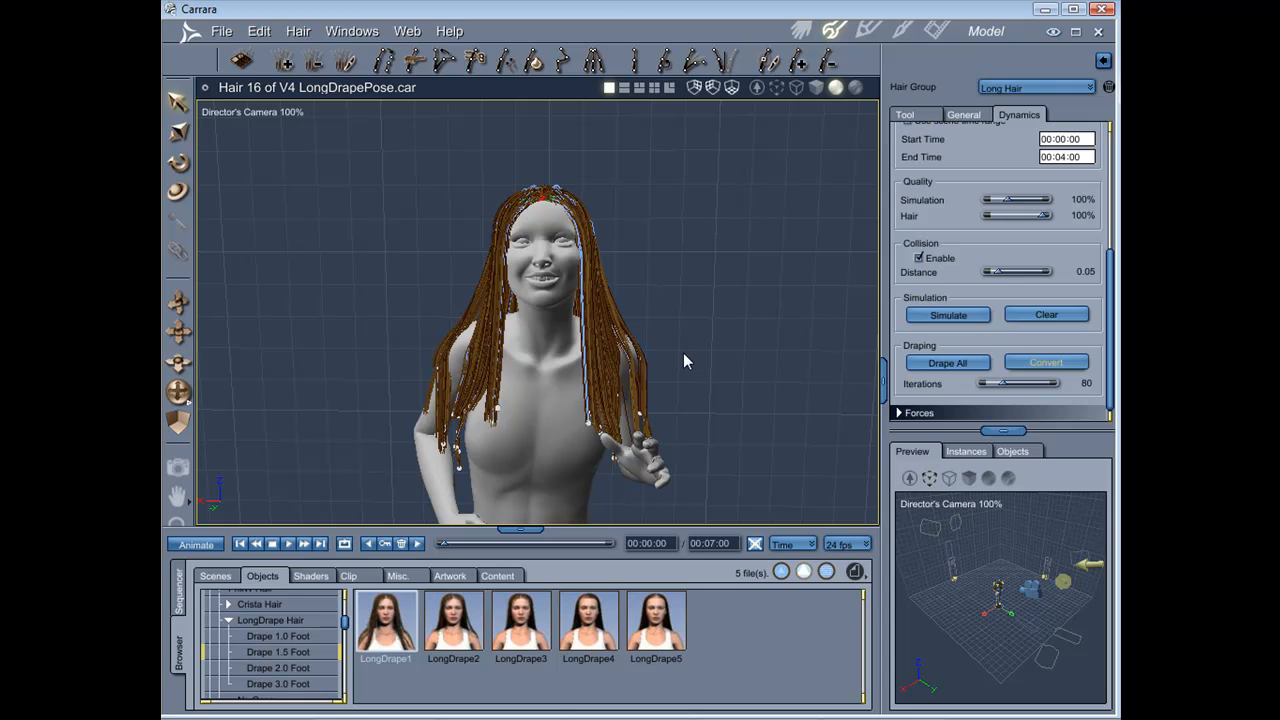
pyautogui.moveTo(676, 352)
pyautogui.mouseDown(button='middle')
pyautogui.moveTo(591, 360)
pyautogui.moveTo(815, 346)
pyautogui.moveTo(754, 360)
pyautogui.moveTo(786, 354)
pyautogui.moveTo(687, 352)
pyautogui.mouseUp(button='middle')
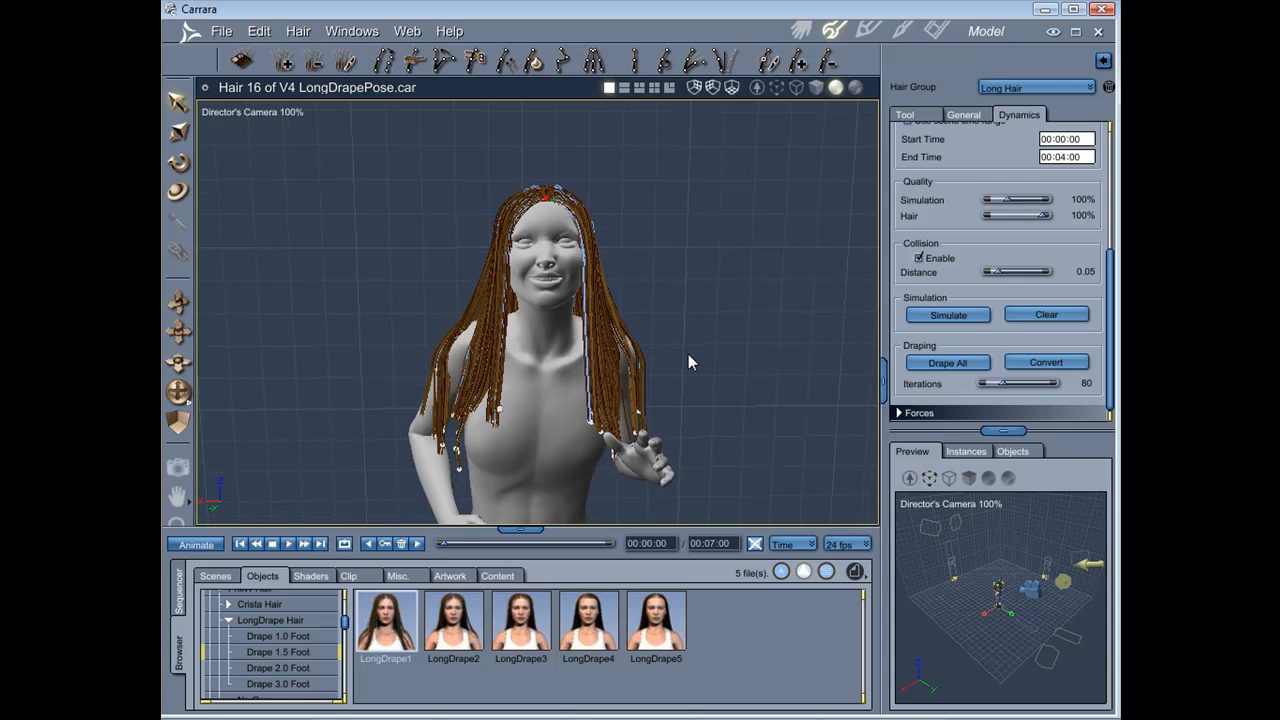
# Push the Long Hair guides outward from the body surface using a distance of 0.03 ft.
pyautogui.click(507, 63)
pyautogui.click(906, 115)
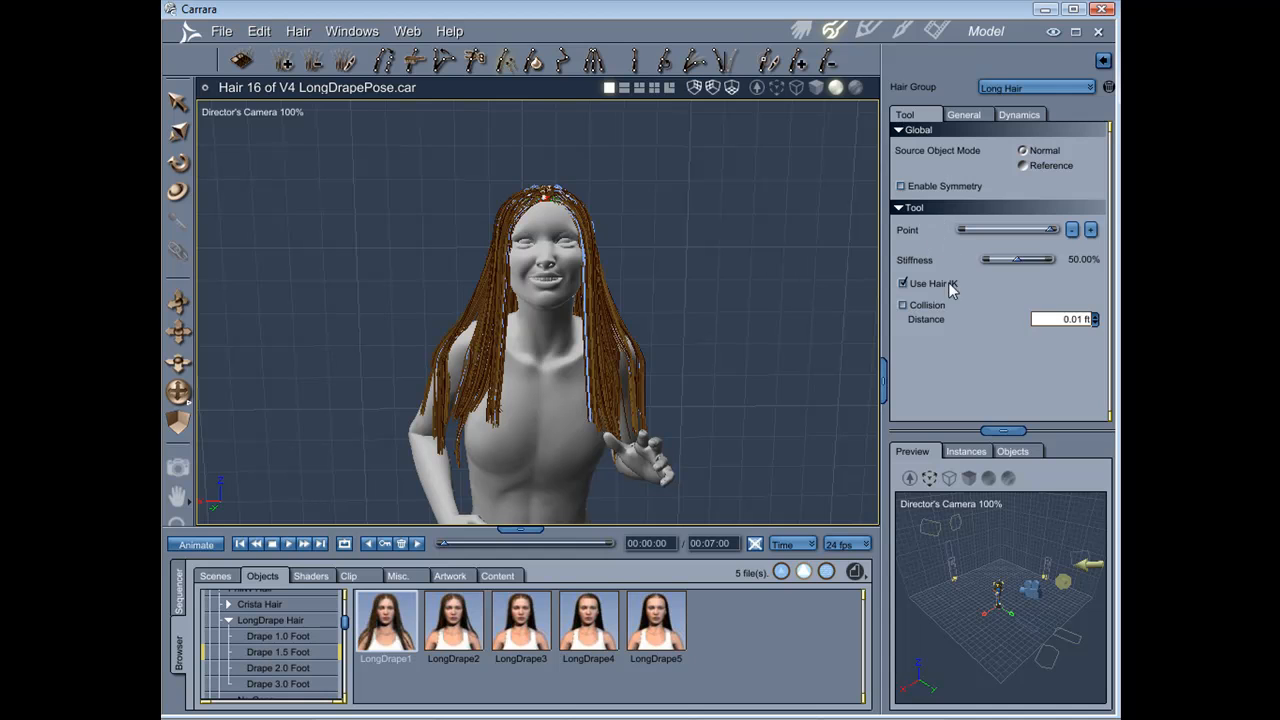
pyautogui.click(804, 32)
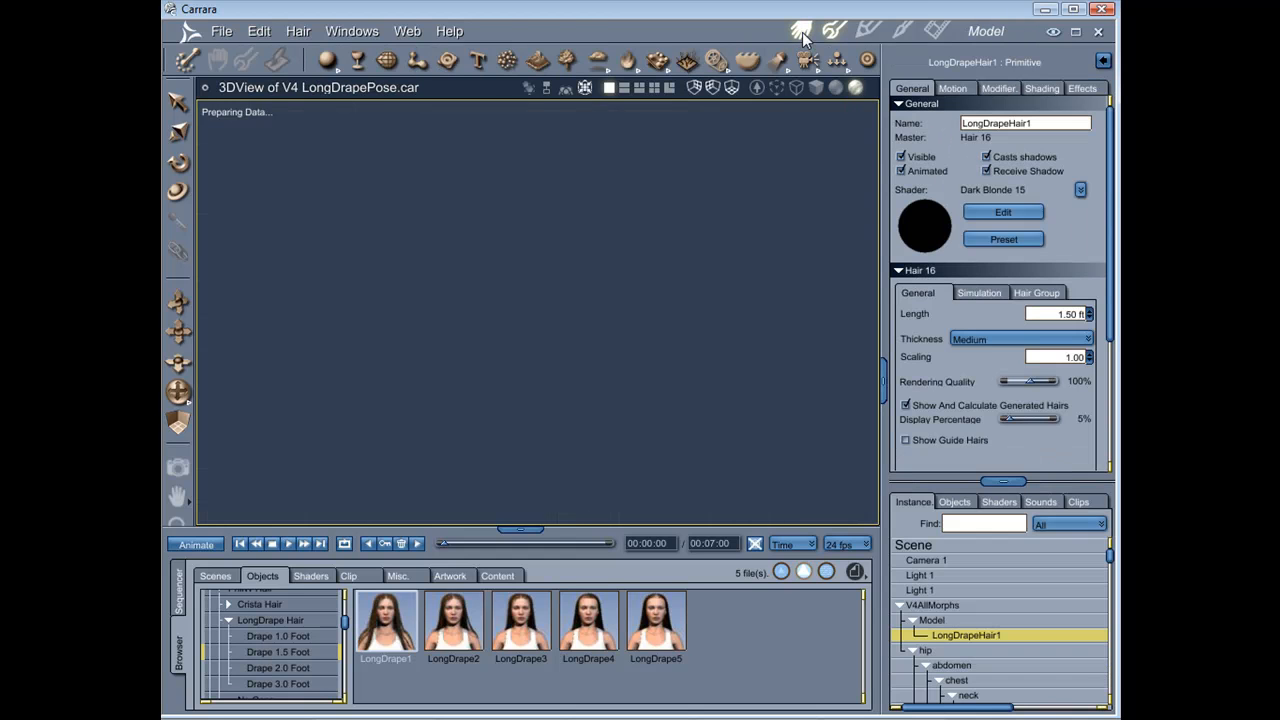
pyautogui.click(836, 32)
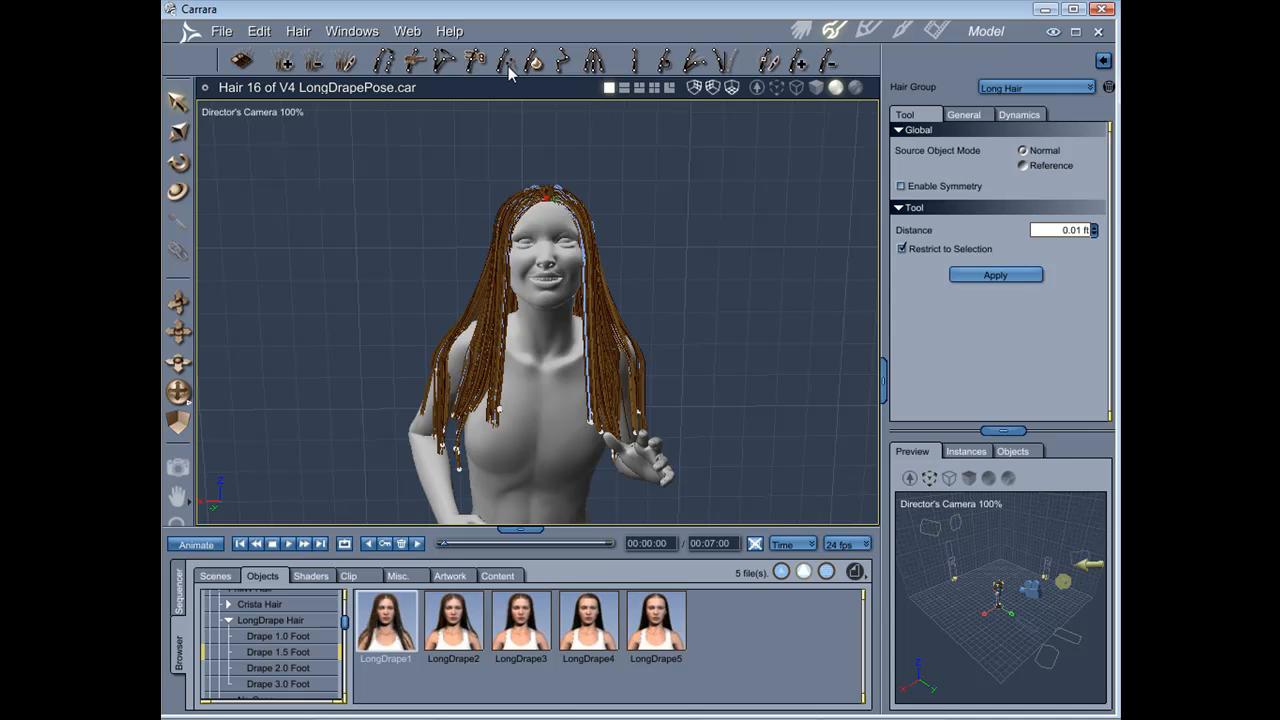
pyautogui.click(1062, 230)
pyautogui.write('.03')
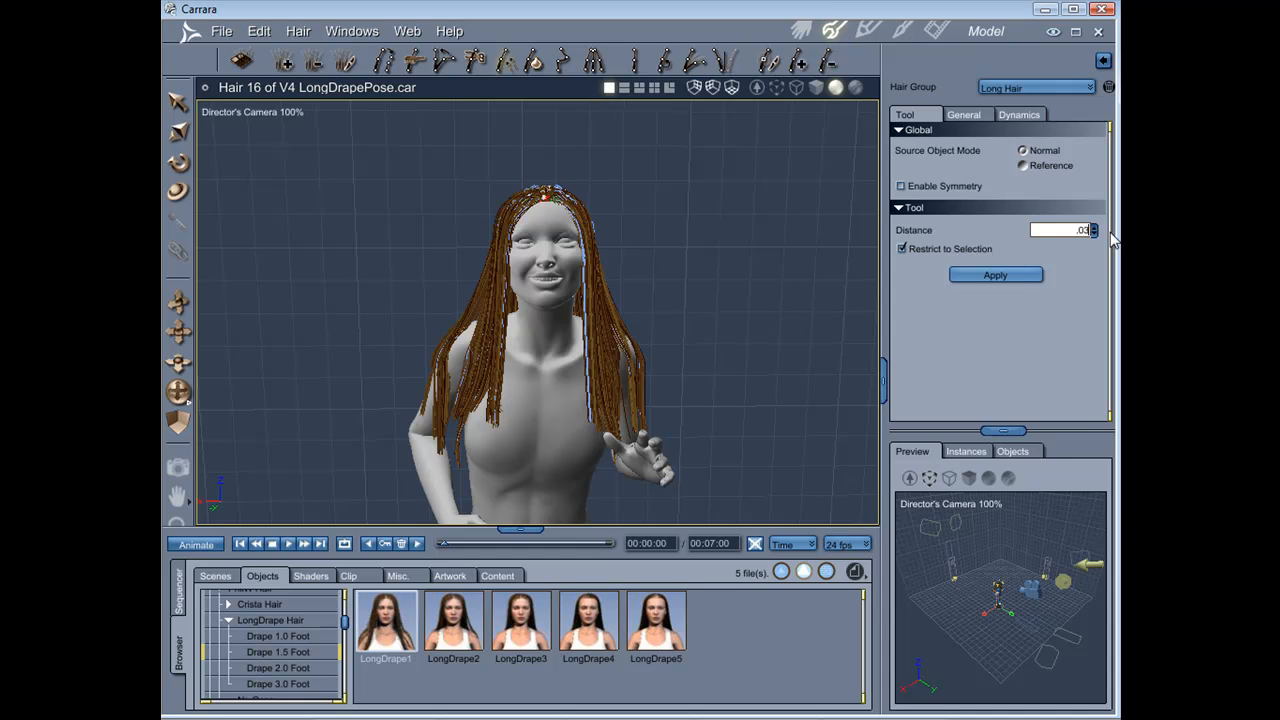
pyautogui.press('Return')
pyautogui.click(1008, 273)
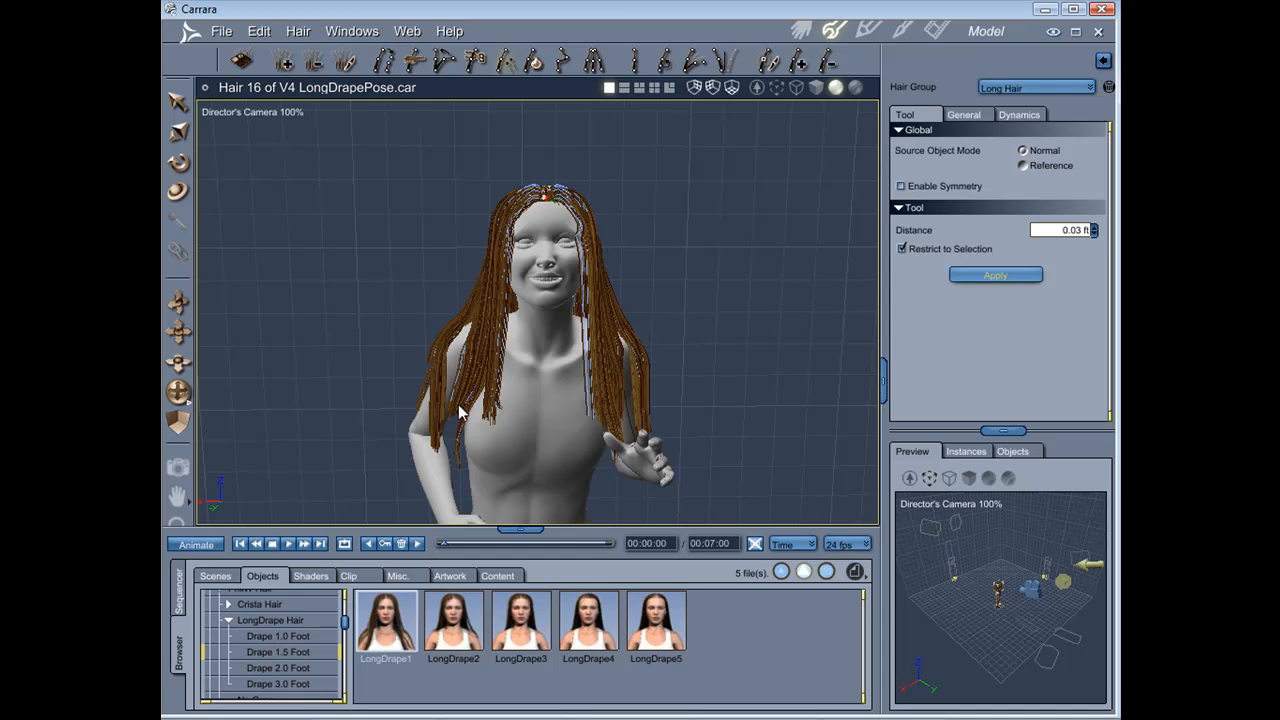
pyautogui.moveTo(713, 348)
pyautogui.mouseDown(button='middle')
pyautogui.moveTo(794, 357)
pyautogui.moveTo(702, 348)
pyautogui.mouseUp(button='middle')
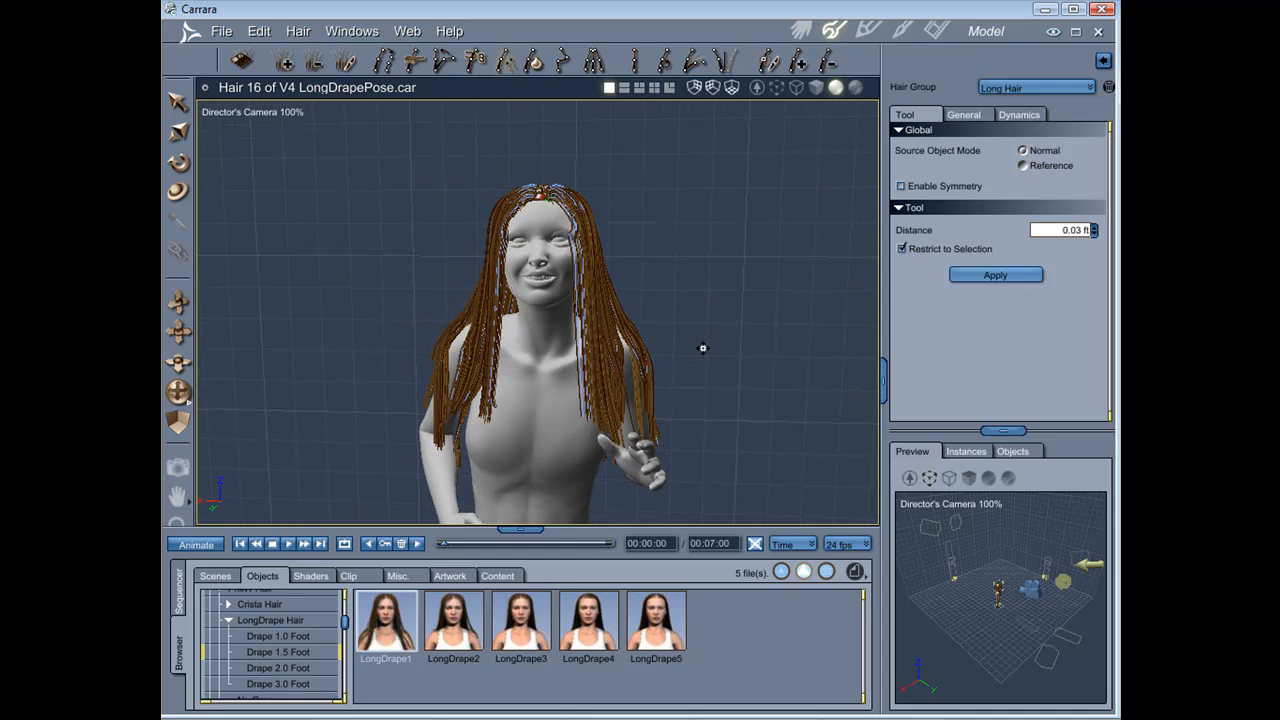
# Turn off the Angle criterion in the auto grouping of the Long Hair group's interpolation settings.
pyautogui.click(973, 117)
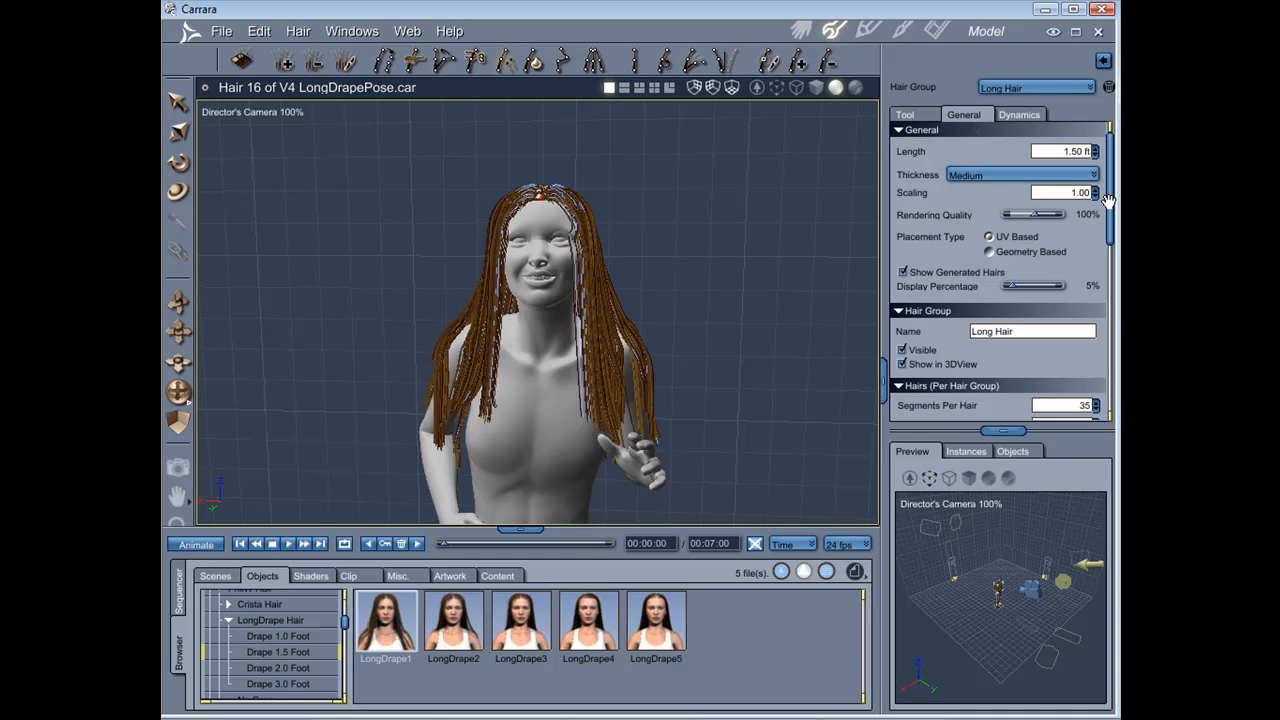
pyautogui.moveTo(1108, 201); pyautogui.dragTo(1111, 370)
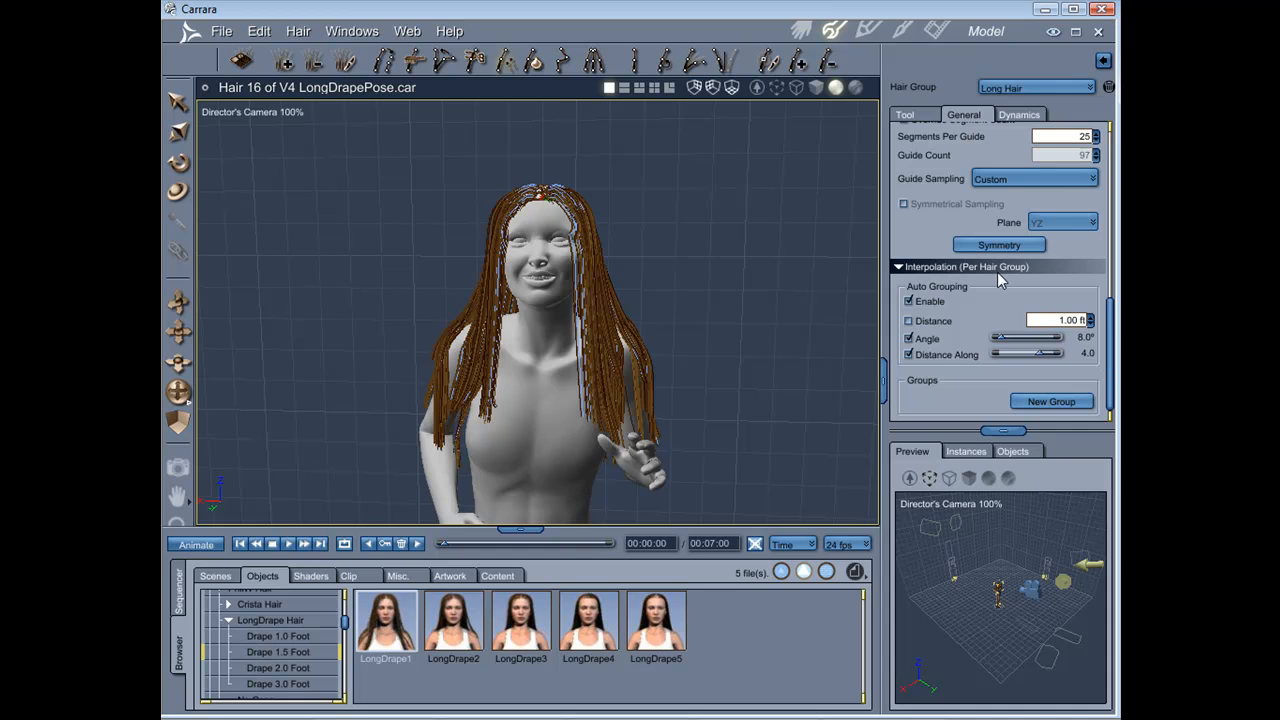
pyautogui.click(910, 339)
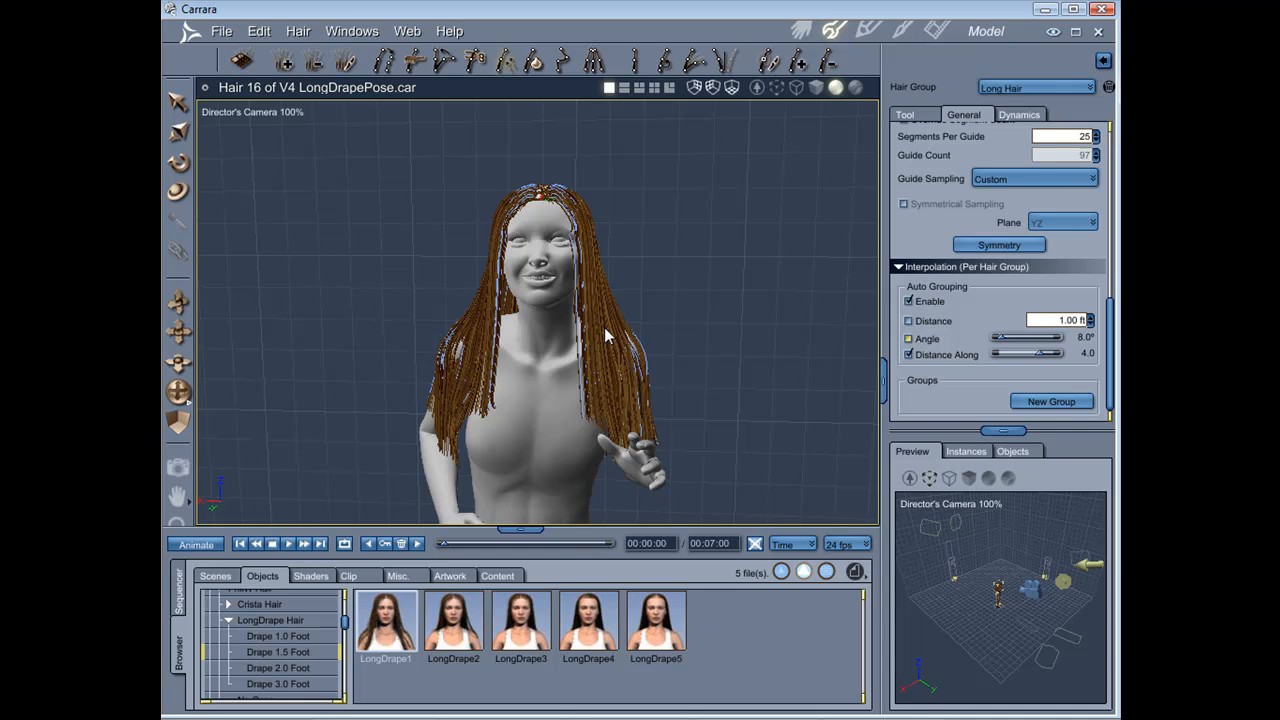
pyautogui.click(909, 339)
pyautogui.moveTo(674, 303)
pyautogui.mouseDown()
pyautogui.moveTo(760, 306)
pyautogui.moveTo(720, 318)
pyautogui.moveTo(669, 305)
pyautogui.moveTo(563, 109)
pyautogui.moveTo(605, 303)
pyautogui.moveTo(684, 292)
pyautogui.mouseUp()
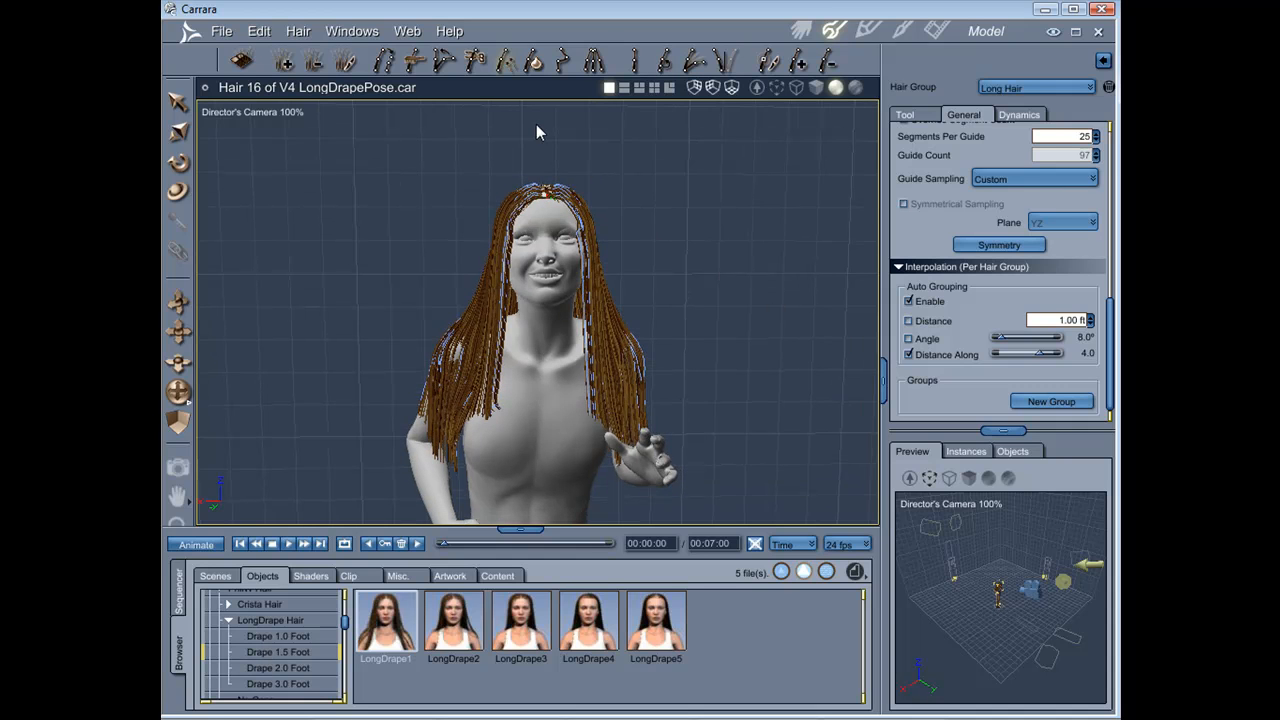
# Trim the uneven hair ends along the front and side of the figure with the hair cutting tool.
pyautogui.click(475, 65)
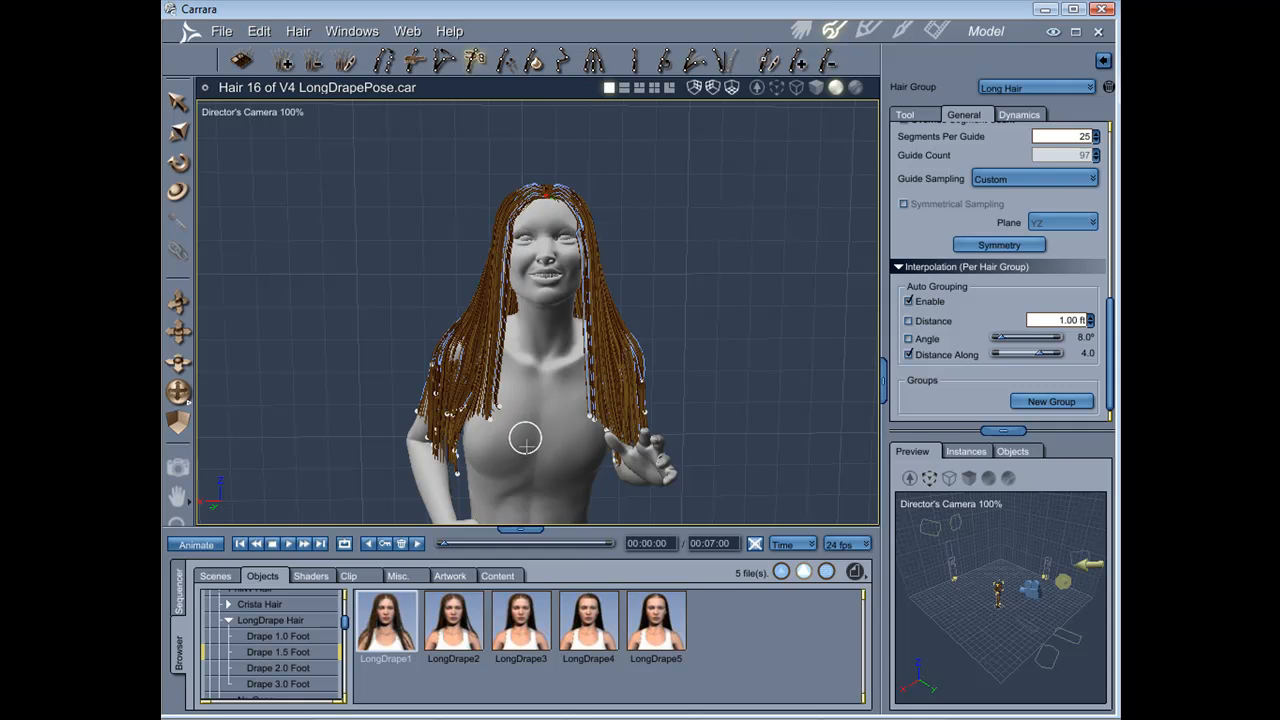
pyautogui.moveTo(529, 425); pyautogui.dragTo(587, 425, button='middle')
pyautogui.moveTo(475, 500)
pyautogui.mouseDown()
pyautogui.moveTo(473, 470)
pyautogui.moveTo(552, 421)
pyautogui.moveTo(481, 468)
pyautogui.moveTo(410, 479)
pyautogui.moveTo(420, 486)
pyautogui.mouseUp()
pyautogui.moveTo(500, 477)
pyautogui.mouseDown()
pyautogui.moveTo(471, 466)
pyautogui.moveTo(488, 452)
pyautogui.moveTo(508, 463)
pyautogui.mouseUp()
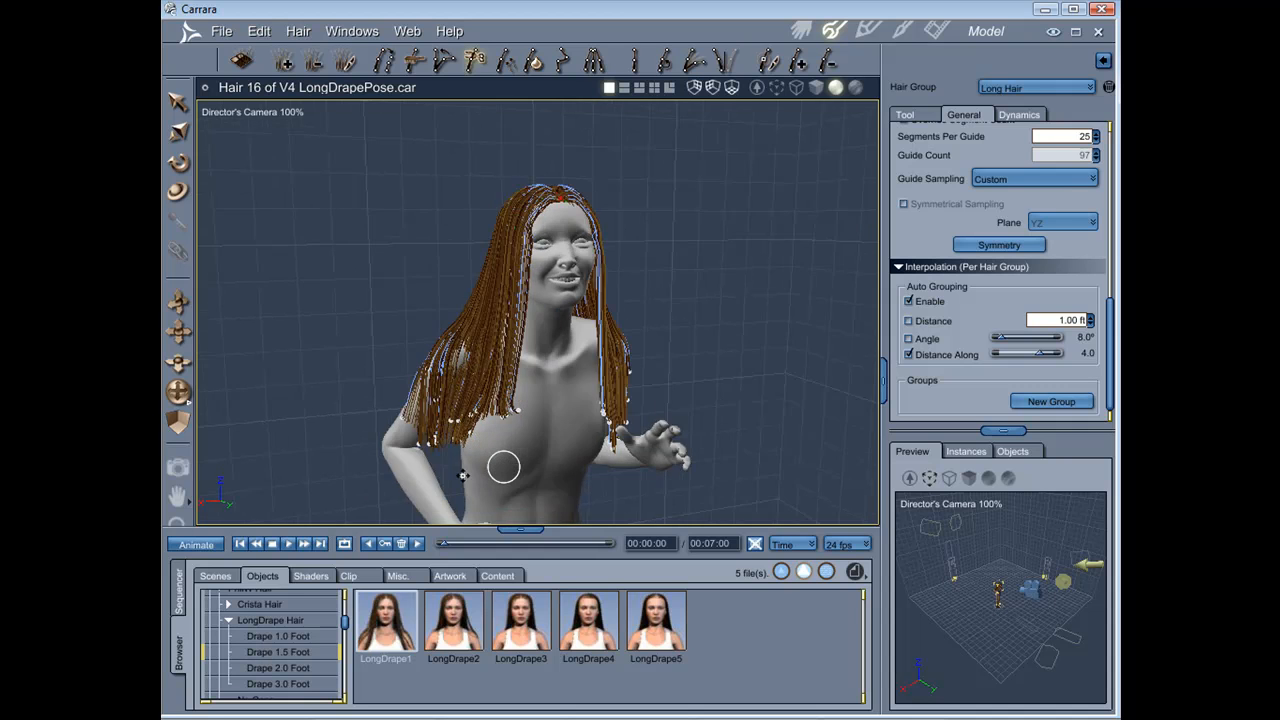
pyautogui.moveTo(462, 476); pyautogui.dragTo(346, 475, button='middle')
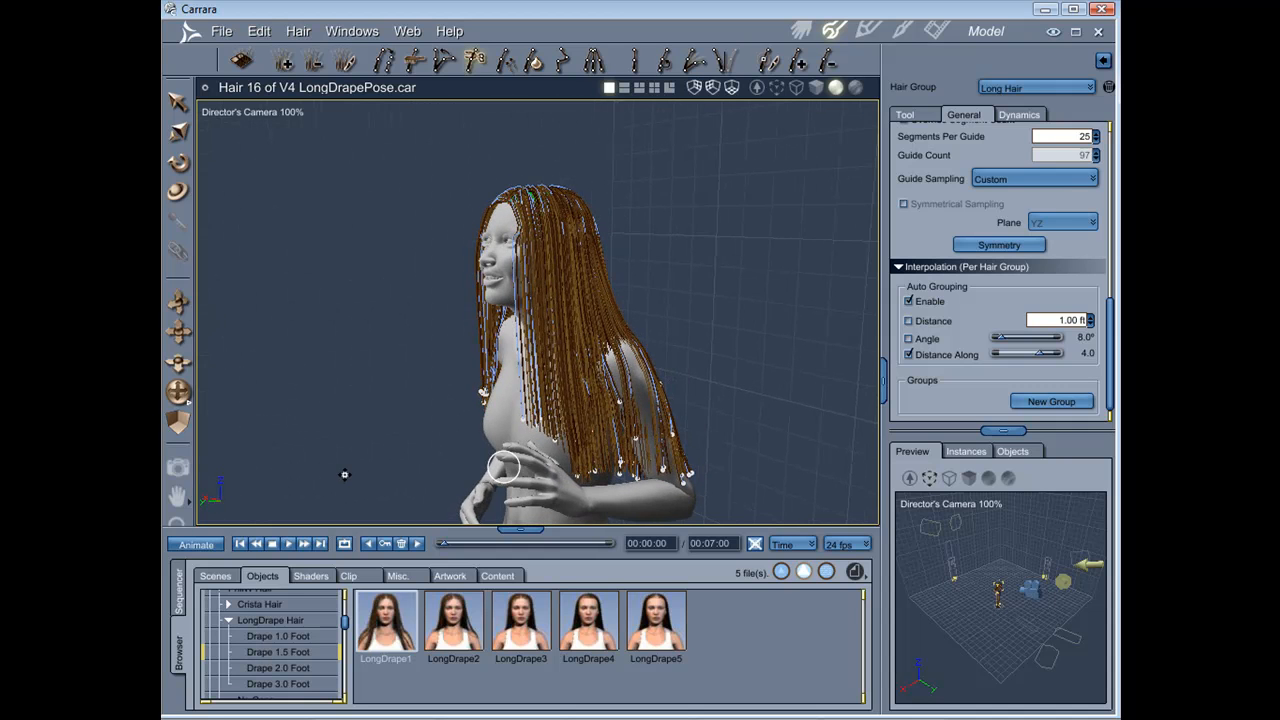
pyautogui.moveTo(510, 496)
pyautogui.mouseDown()
pyautogui.moveTo(583, 469)
pyautogui.moveTo(563, 451)
pyautogui.moveTo(589, 463)
pyautogui.moveTo(583, 482)
pyautogui.mouseUp()
# Compare the hair coverage on the back with the Angle grouping criterion turned on and off.
pyautogui.moveTo(731, 374)
pyautogui.mouseDown(button='middle')
pyautogui.moveTo(644, 336)
pyautogui.moveTo(630, 272)
pyautogui.moveTo(622, 314)
pyautogui.moveTo(602, 293)
pyautogui.mouseUp(button='middle')
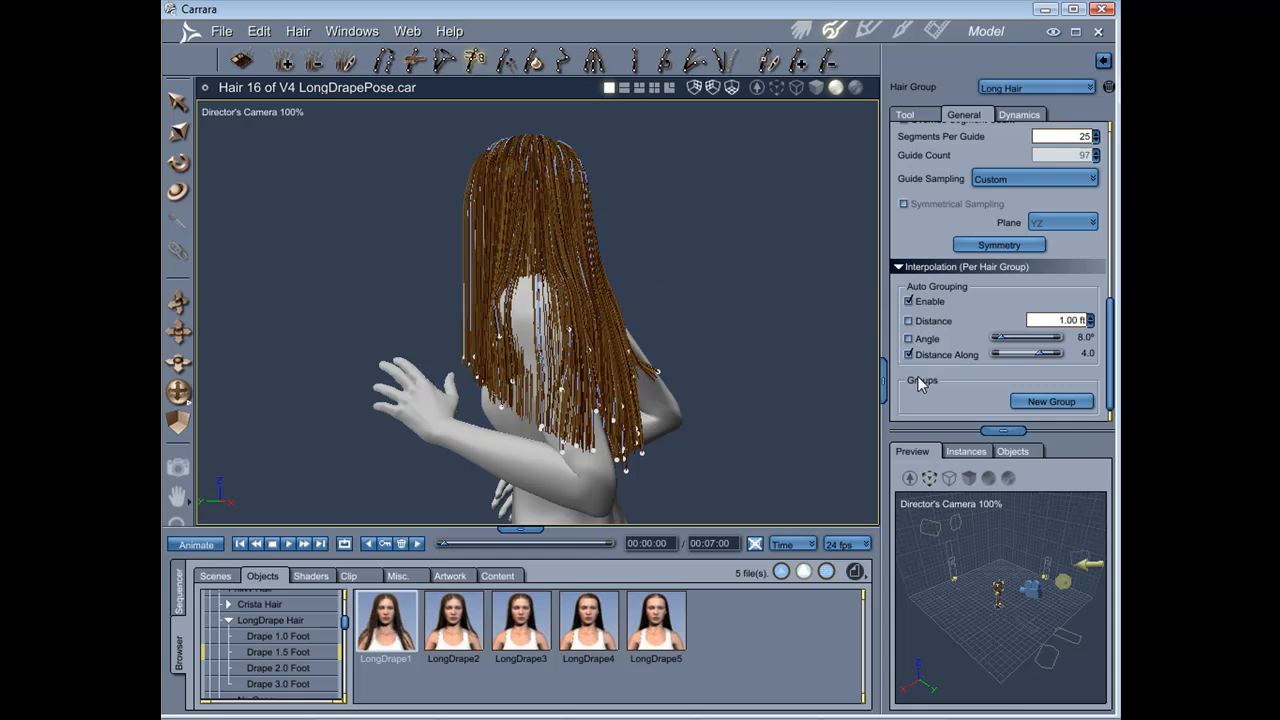
pyautogui.click(909, 340)
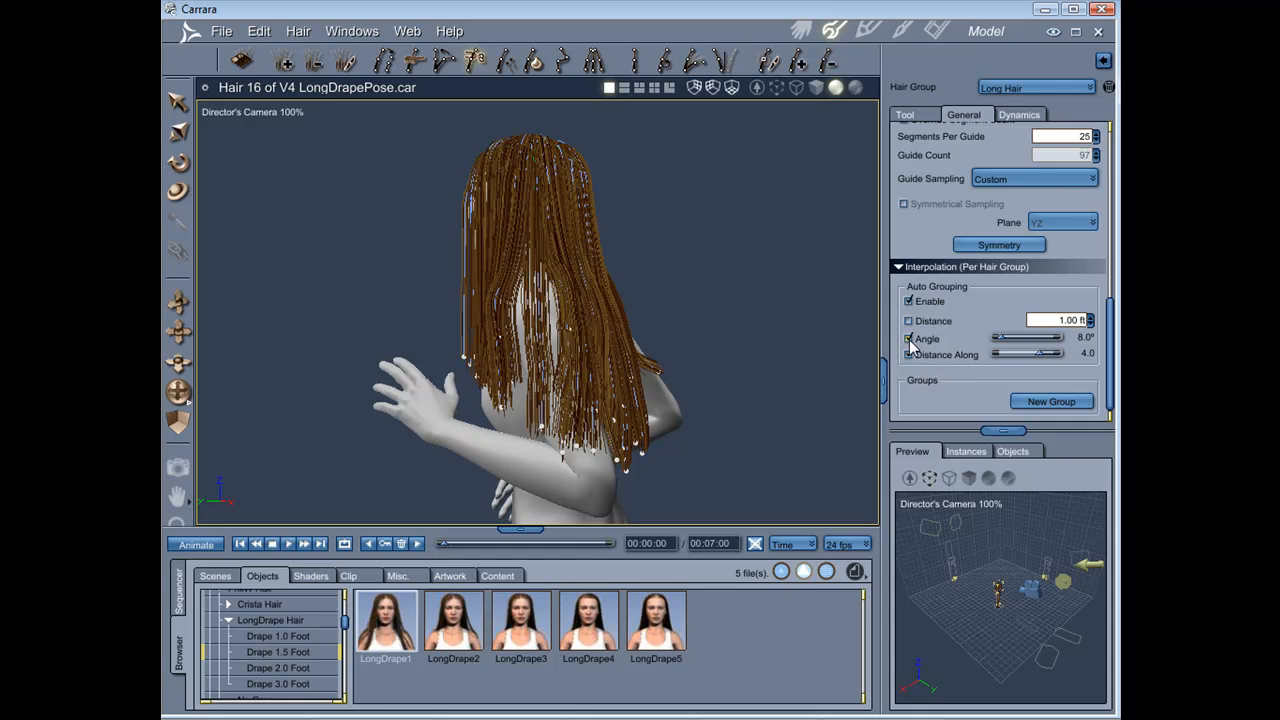
pyautogui.click(909, 340)
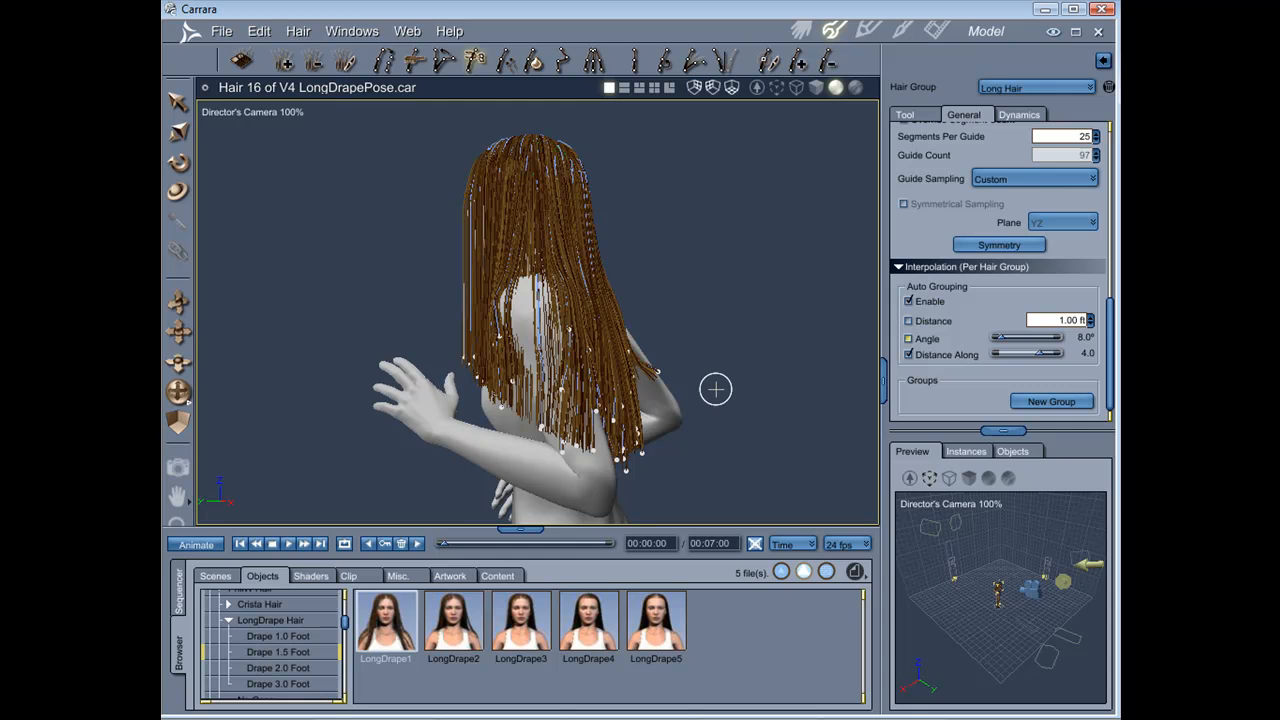
# Trim the uneven hair ends across the figure's back to an even line.
pyautogui.moveTo(716, 389); pyautogui.dragTo(623, 405, button='middle')
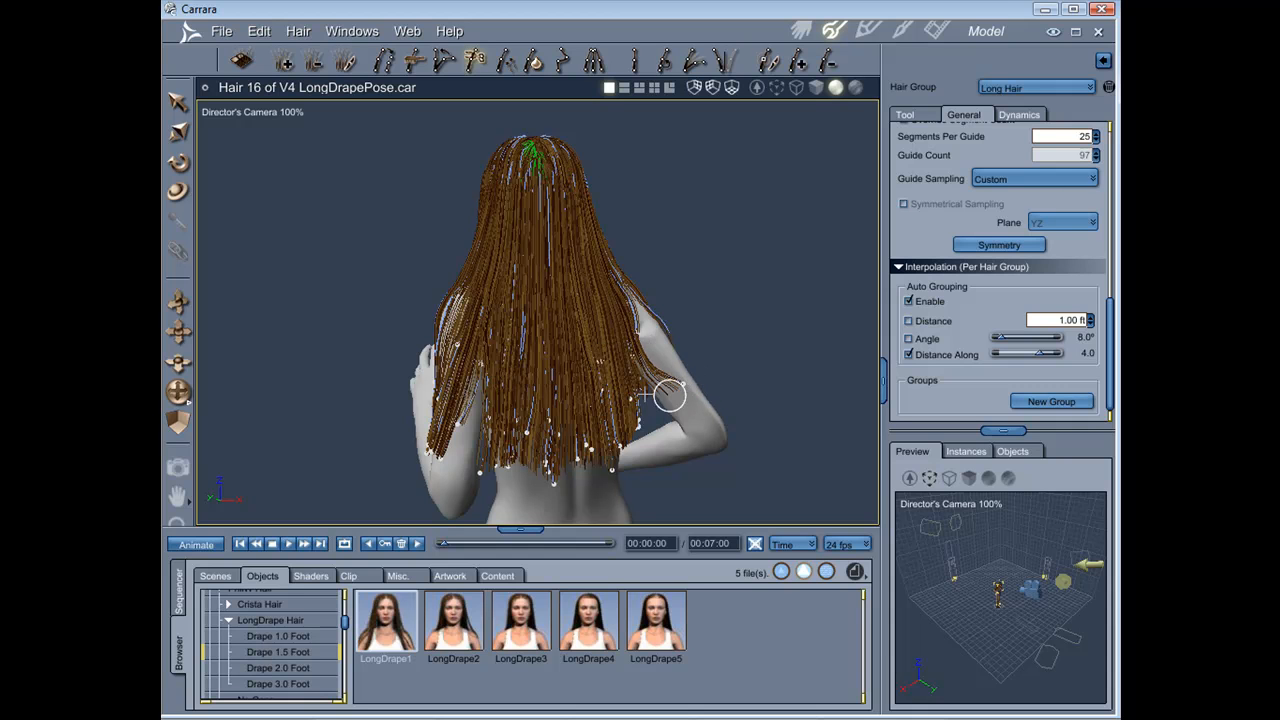
pyautogui.moveTo(722, 349); pyautogui.dragTo(717, 323, button='middle')
pyautogui.moveTo(522, 481)
pyautogui.mouseDown()
pyautogui.moveTo(620, 457)
pyautogui.moveTo(529, 460)
pyautogui.moveTo(451, 440)
pyautogui.mouseUp()
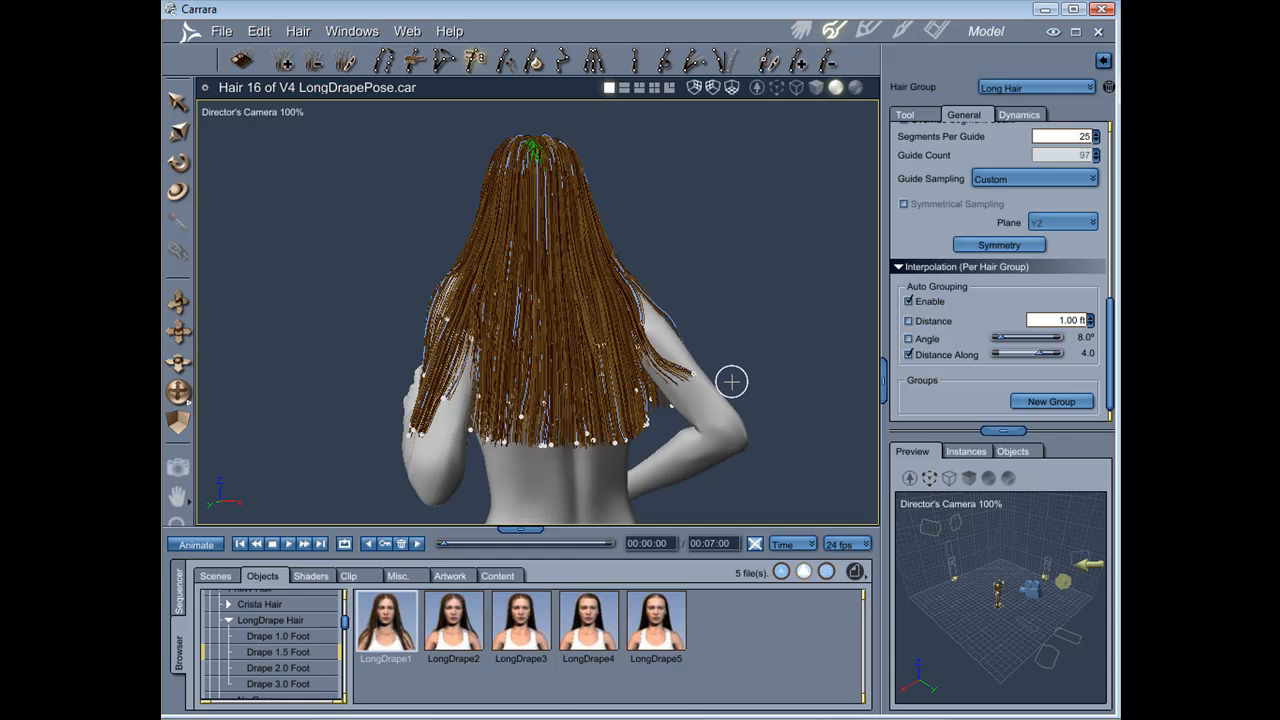
pyautogui.moveTo(727, 383); pyautogui.dragTo(727, 383, button='middle')
pyautogui.moveTo(340, 436); pyautogui.dragTo(374, 426, button='middle')
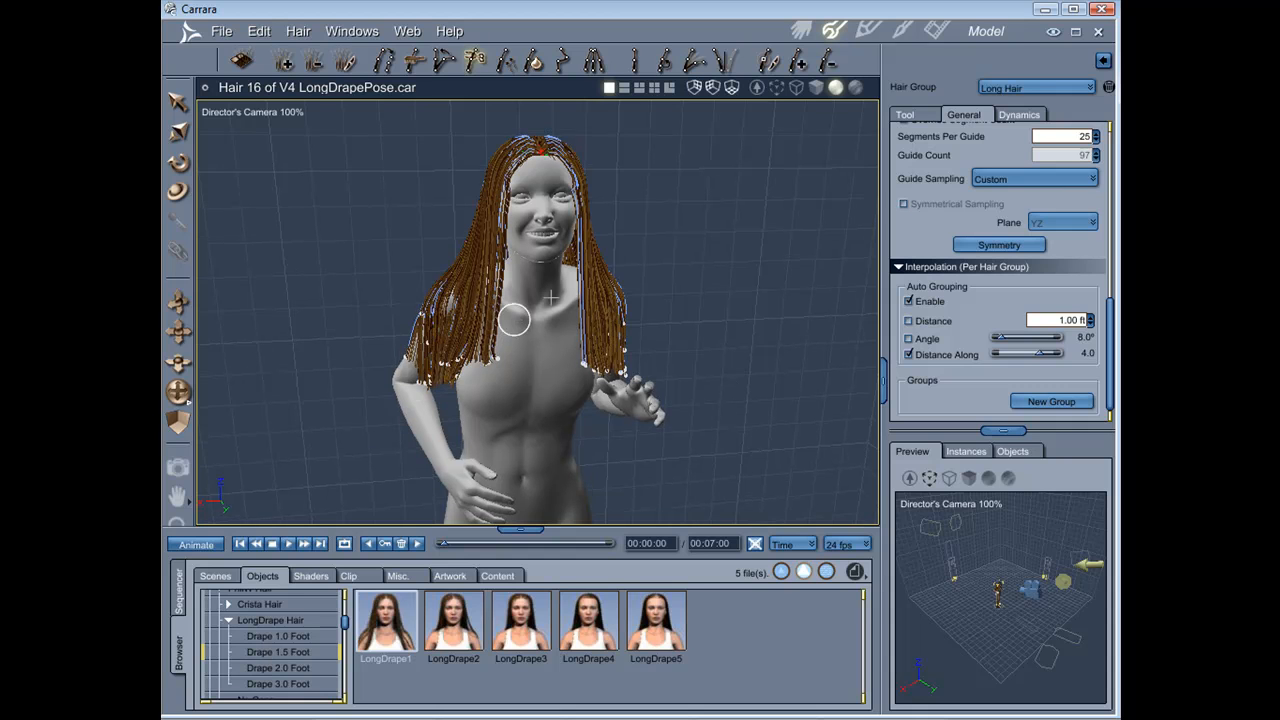
# Return to the assembled scene, try the LongDrape Chestnut shader on LongDrapeHair1 and replace it with Dark Blonde.
pyautogui.click(801, 32)
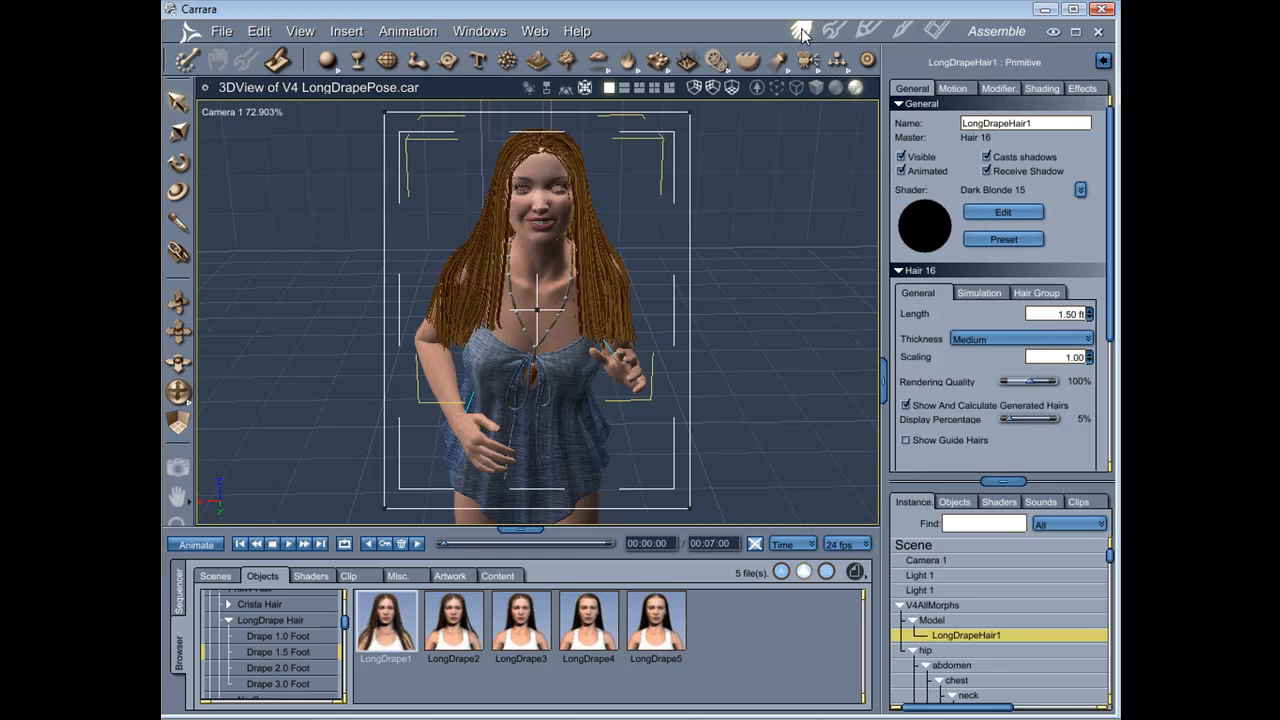
pyautogui.click(308, 576)
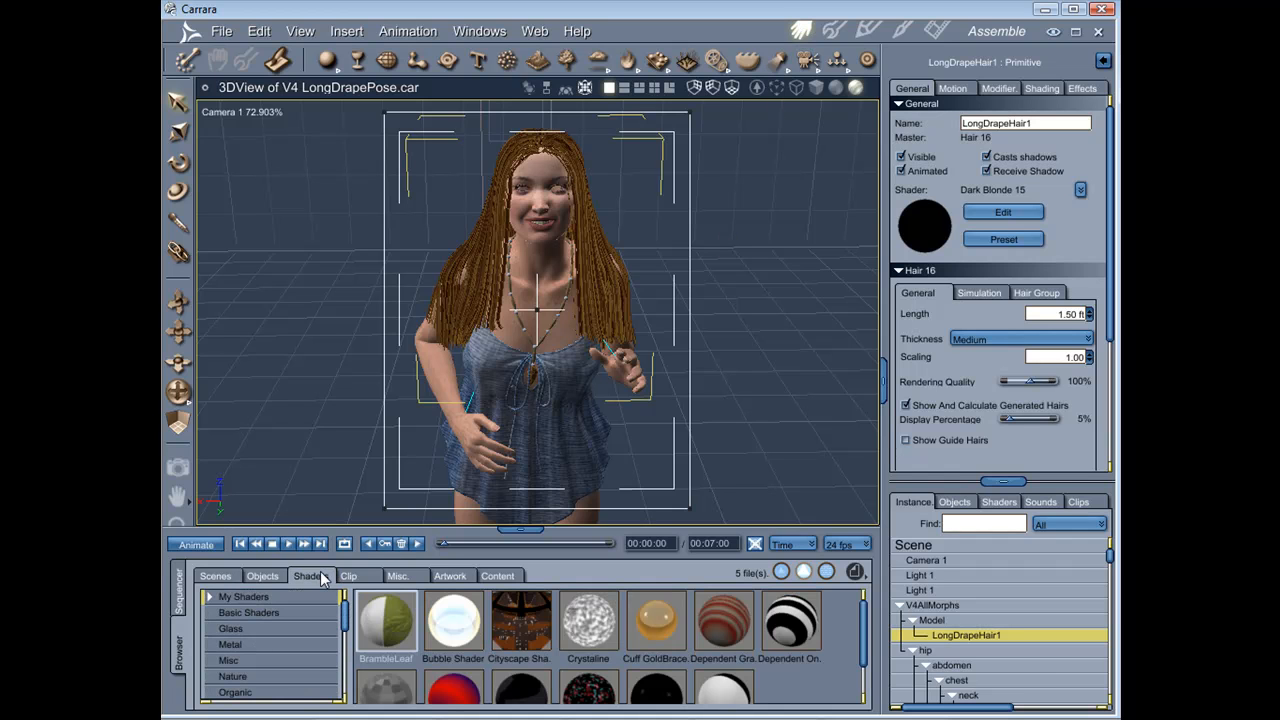
pyautogui.click(210, 597)
pyautogui.click(268, 628)
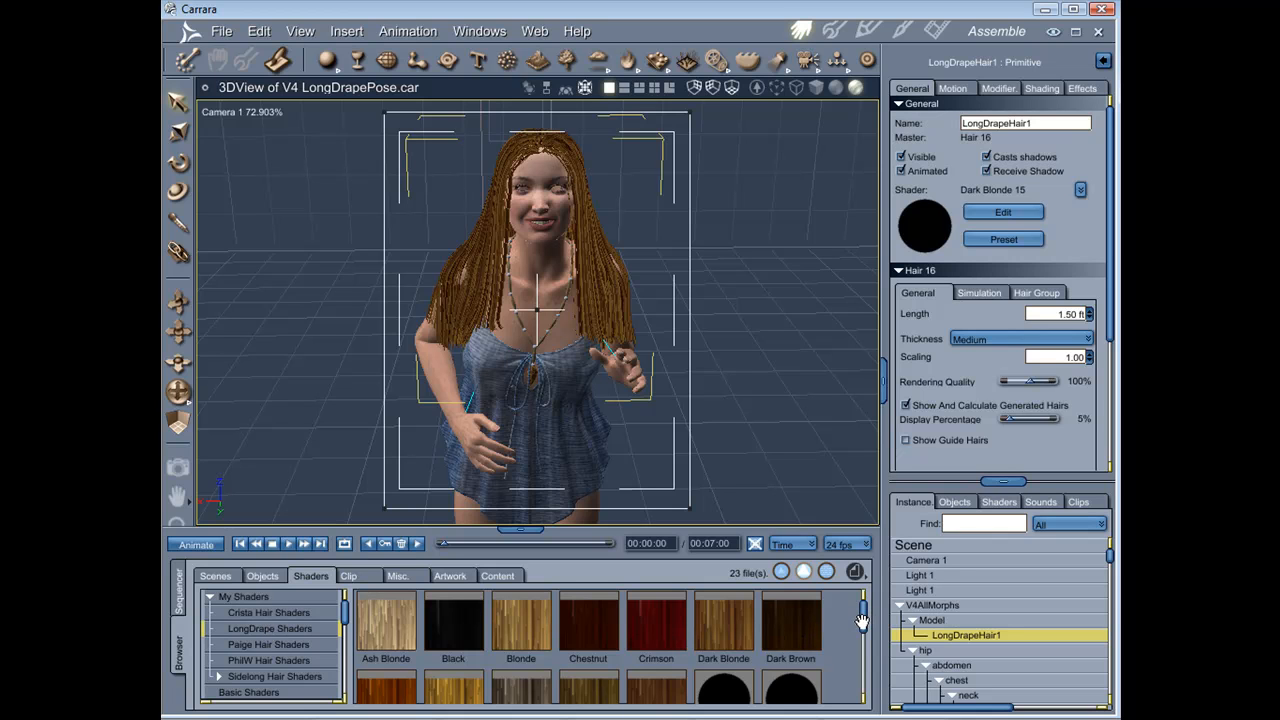
pyautogui.moveTo(588, 629); pyautogui.dragTo(989, 637)
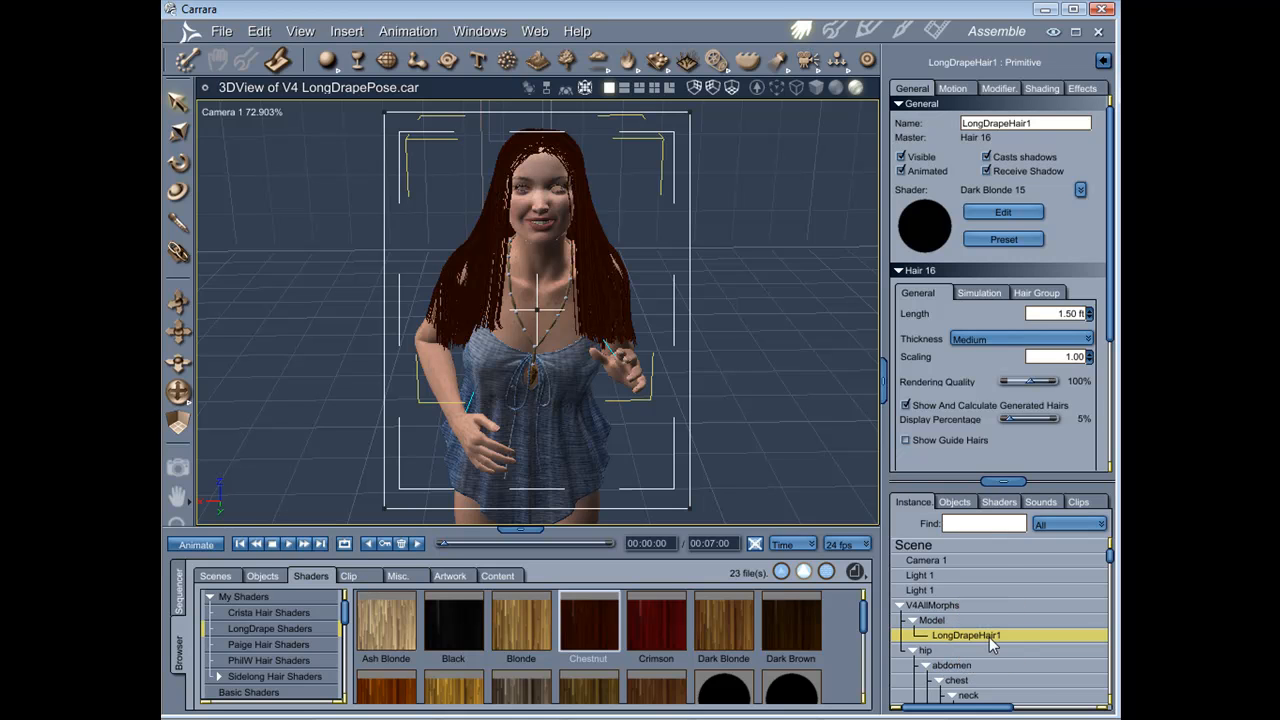
pyautogui.moveTo(720, 640); pyautogui.dragTo(962, 634)
# Open LongDrapeHair1's shader for texture editing and set the preview's Hair Quantity to 10%.
pyautogui.scroll(-2, 863, 620)
pyautogui.moveTo(863, 620); pyautogui.dragTo(863, 642)
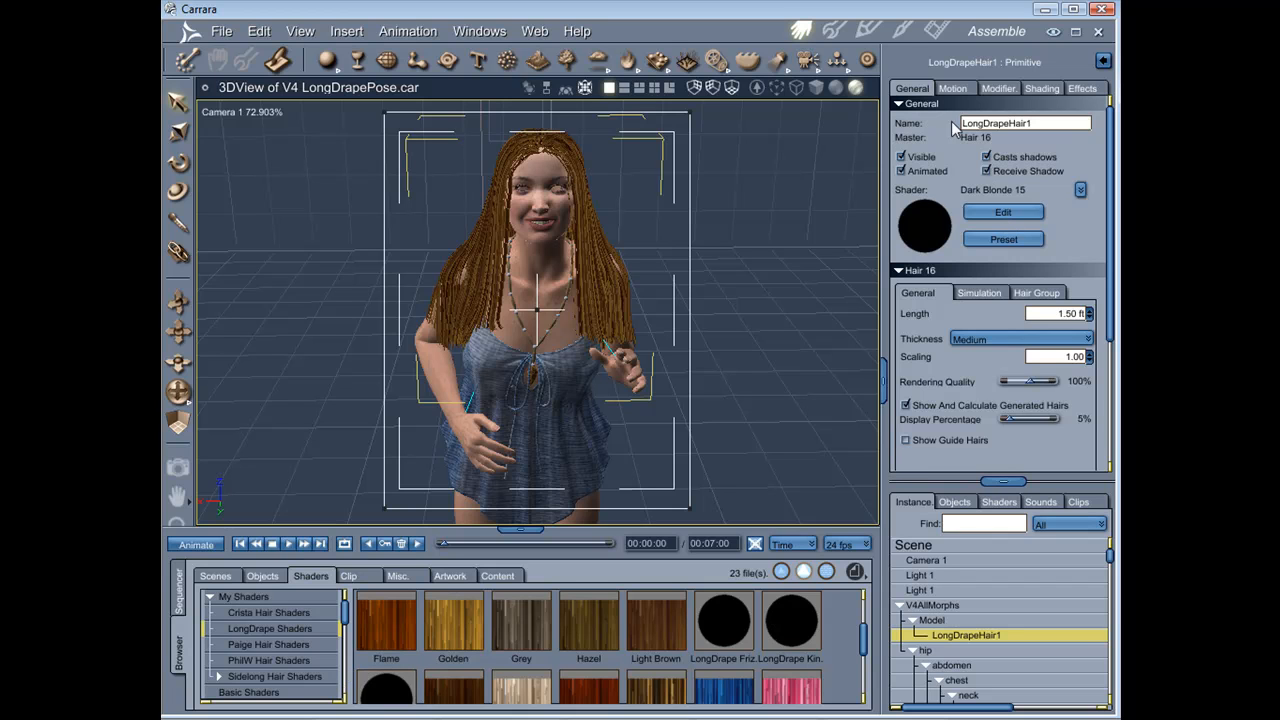
pyautogui.click(904, 36)
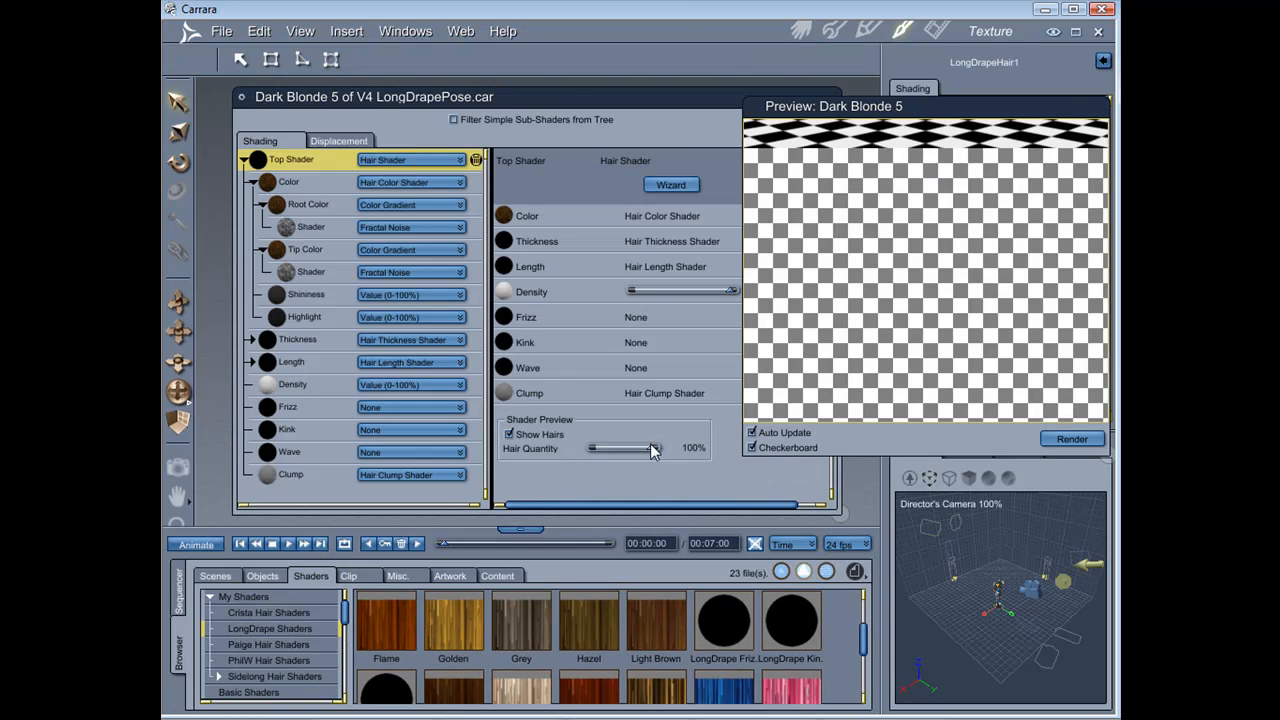
pyautogui.moveTo(649, 448); pyautogui.dragTo(601, 451)
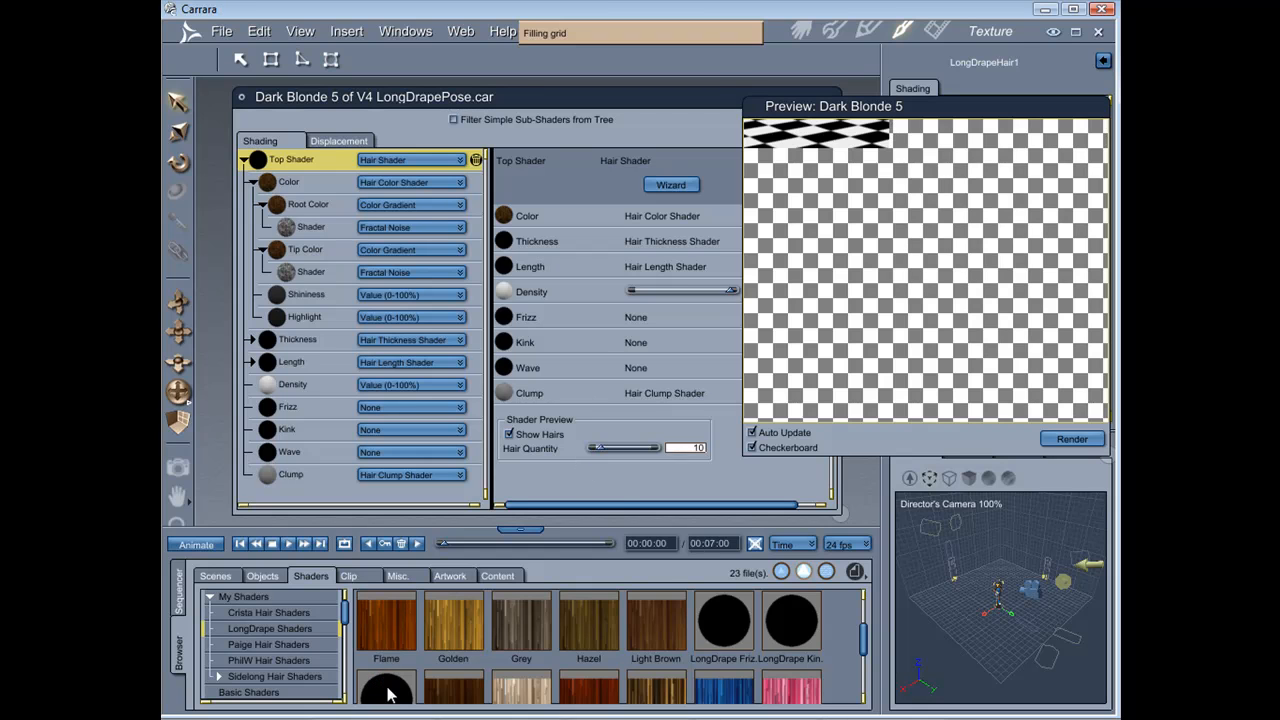
# Add the LongDrape wave and kink presets to the shader's Wave and Kink channels and view the hair in the assembled scene.
pyautogui.moveTo(388, 689); pyautogui.dragTo(341, 458)
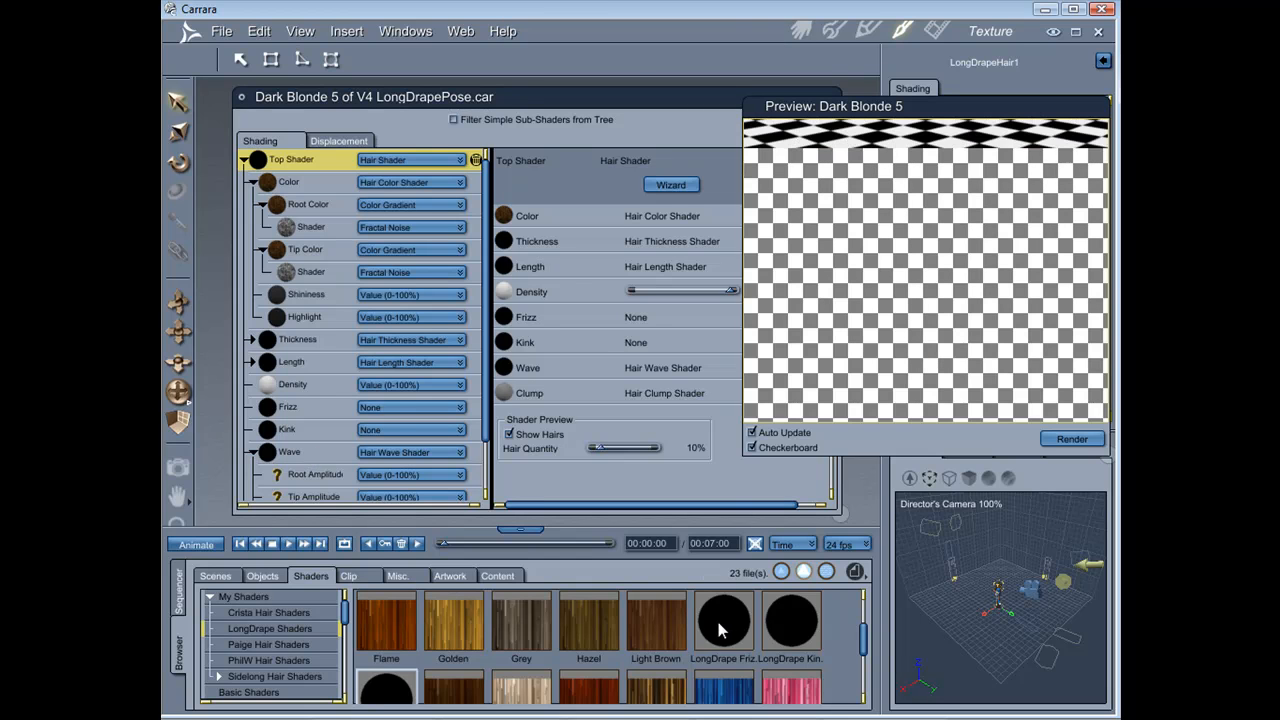
pyautogui.moveTo(773, 631); pyautogui.dragTo(357, 438)
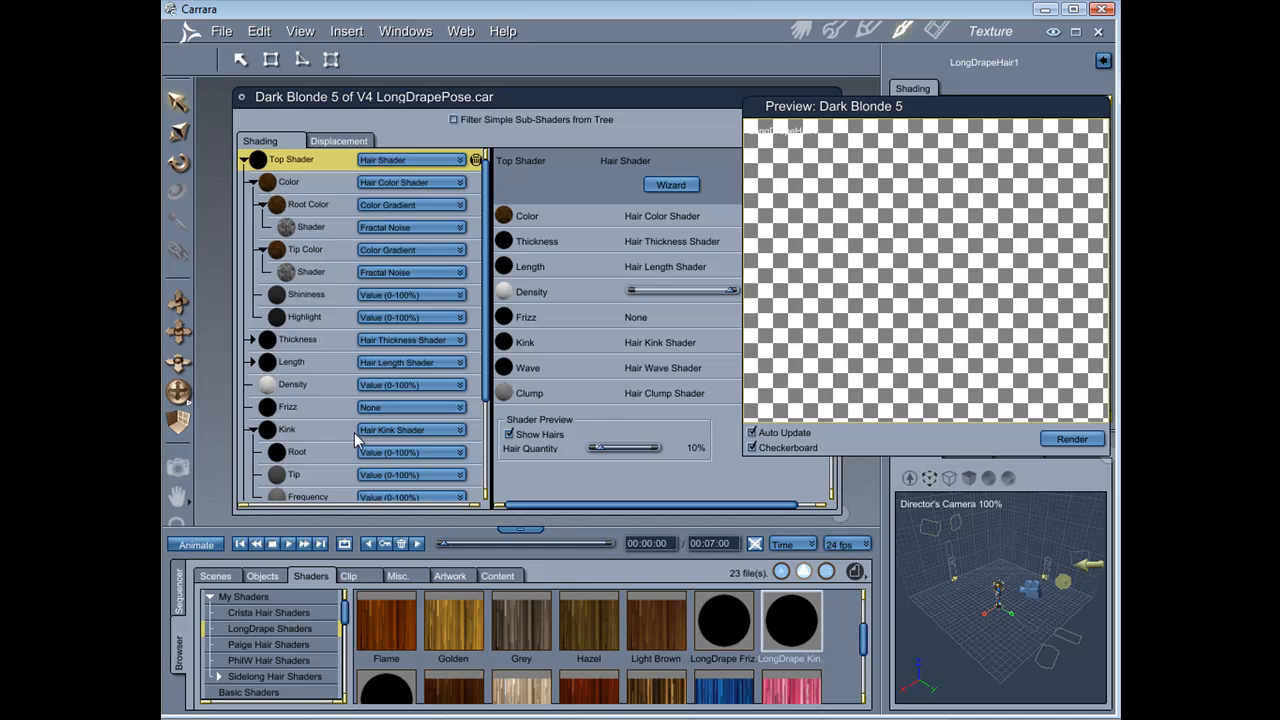
pyautogui.click(803, 33)
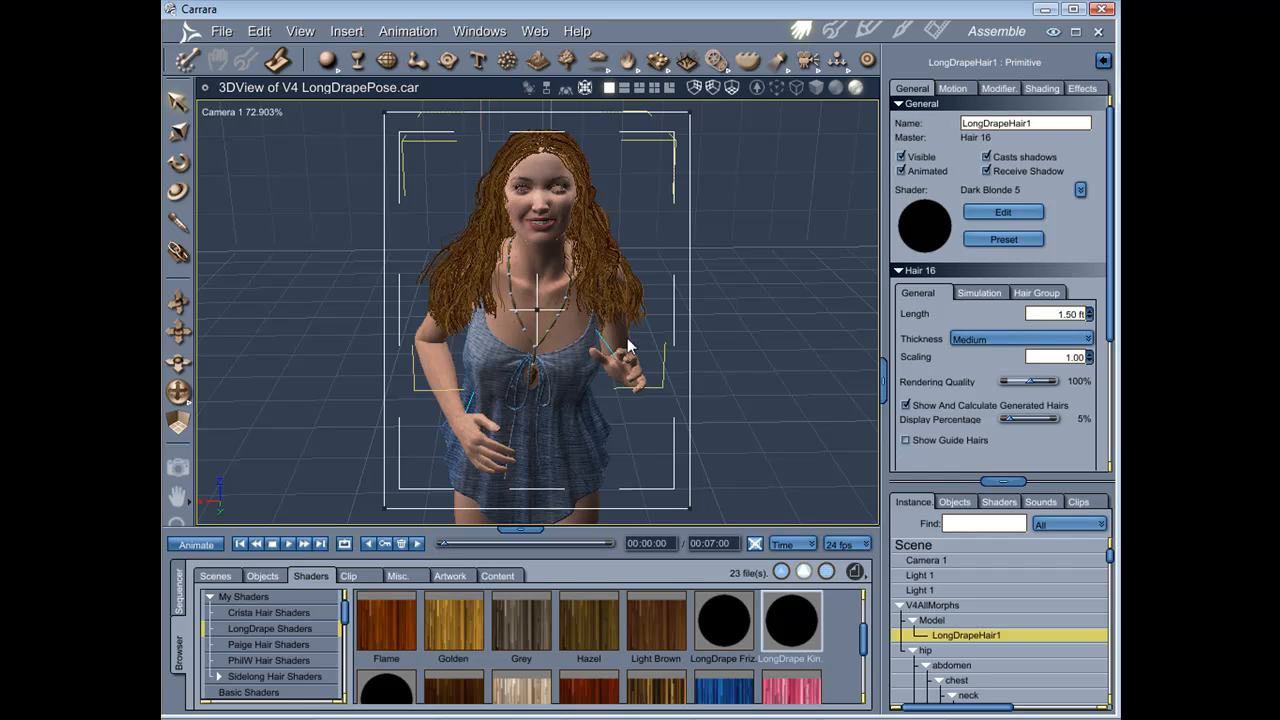
pyautogui.moveTo(620, 397); pyautogui.dragTo(758, 291, button='middle')
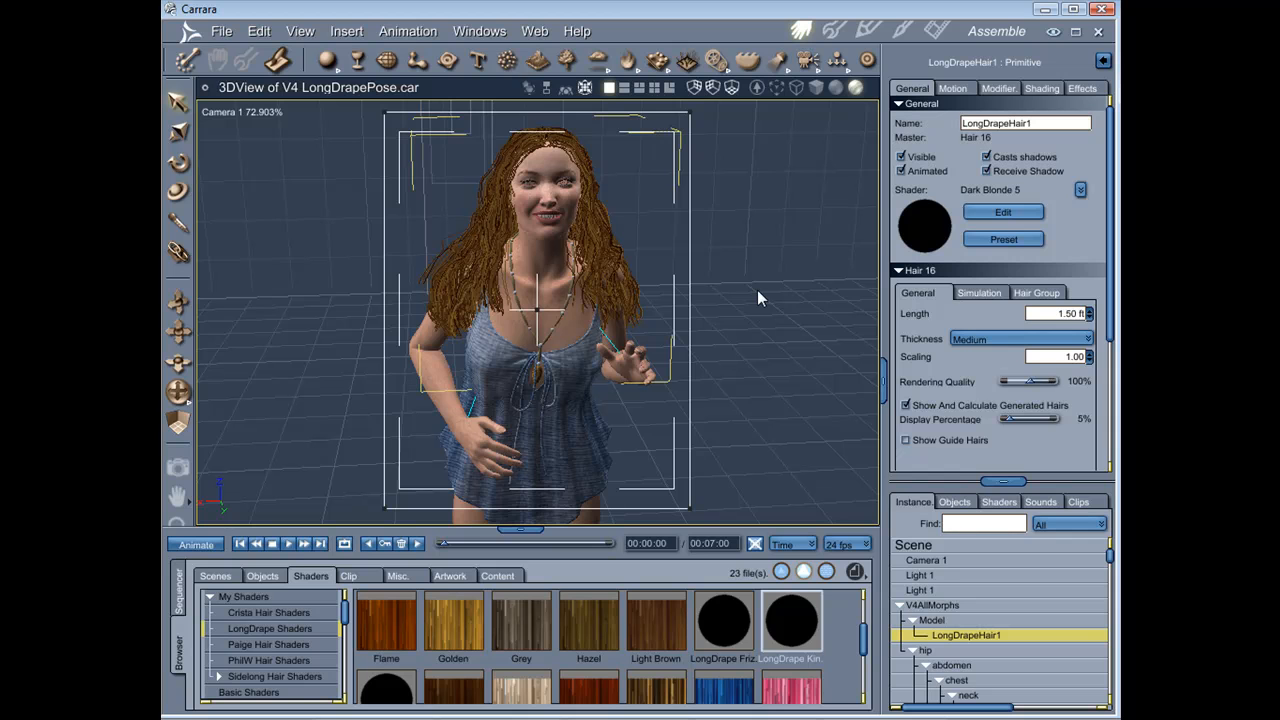